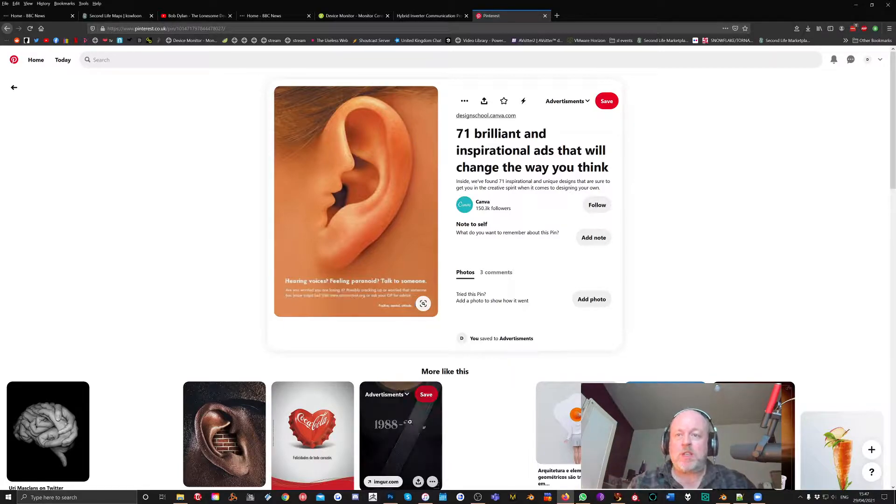
Switch to Photoshop and unlock the Background layer of ear.jpg.
click(391, 498)
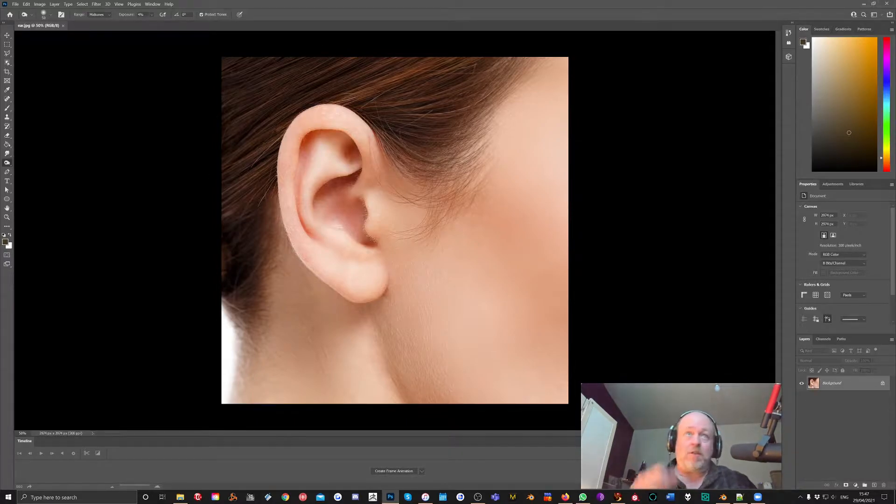
click(883, 384)
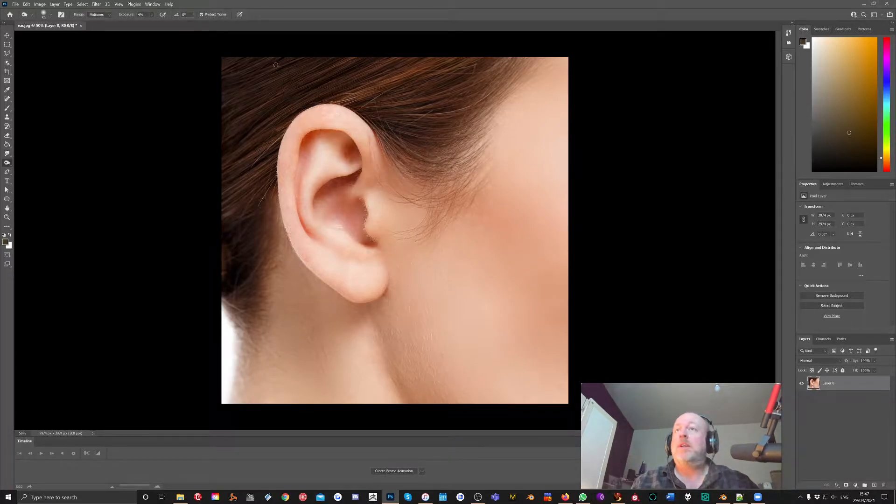
Place external-content.duckduckgo.com.jpg from the advertisments folder as an embedded image in the ear document.
click(15, 4)
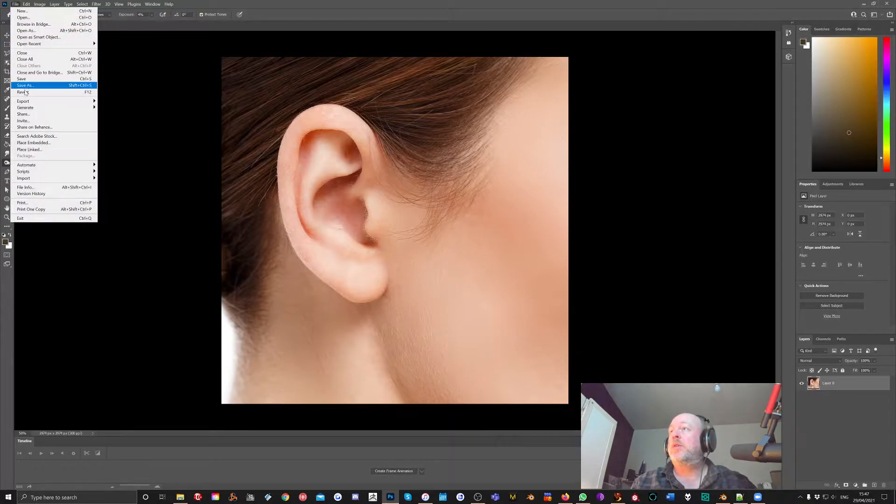
click(34, 143)
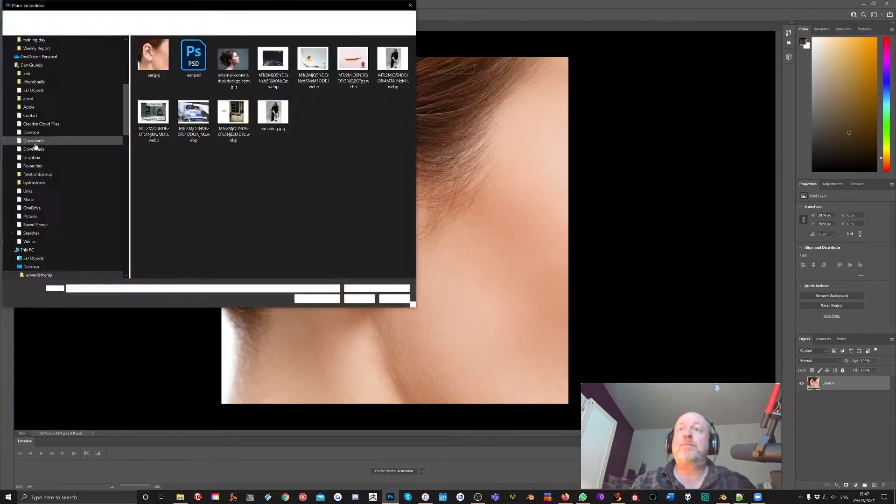
click(232, 58)
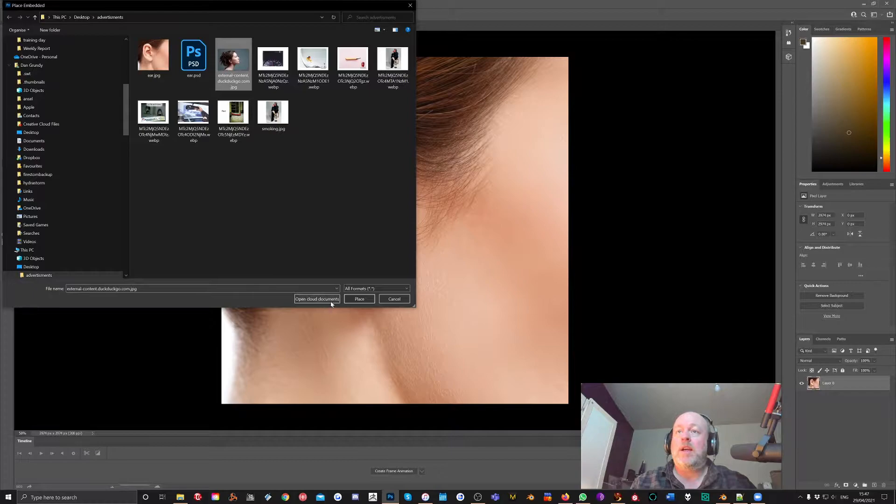
click(359, 299)
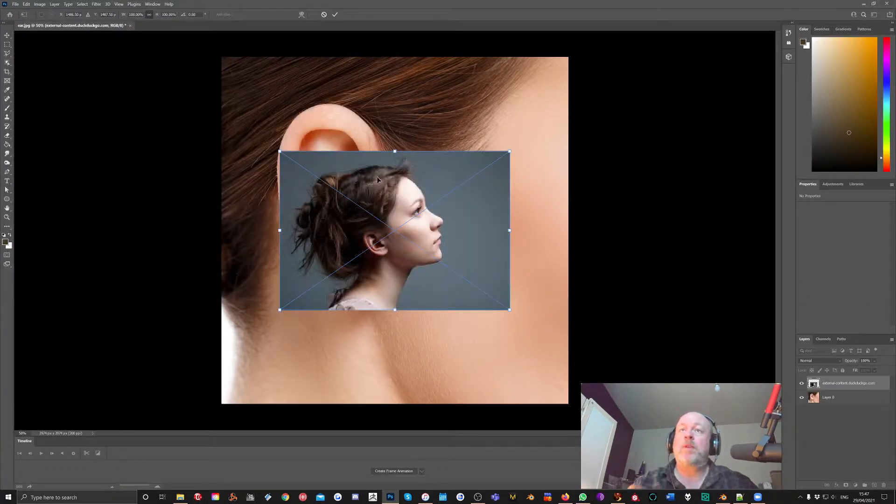
Move the placed profile portrait over the ear's upper outer edge and rotate it about 31° clockwise.
drag(398, 186, 277, 134)
drag(402, 93, 434, 178)
mouse_move(287, 144)
mouse_down()
mouse_move(278, 140)
mouse_move(294, 140)
mouse_up()
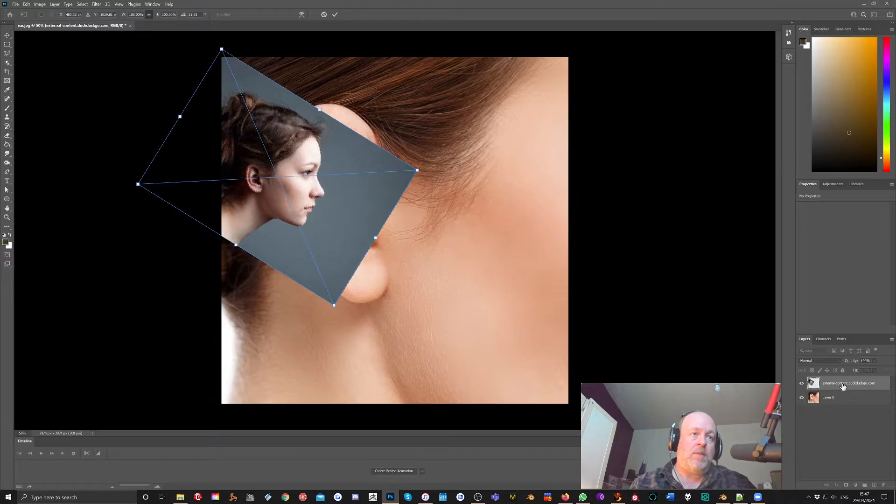
click(334, 15)
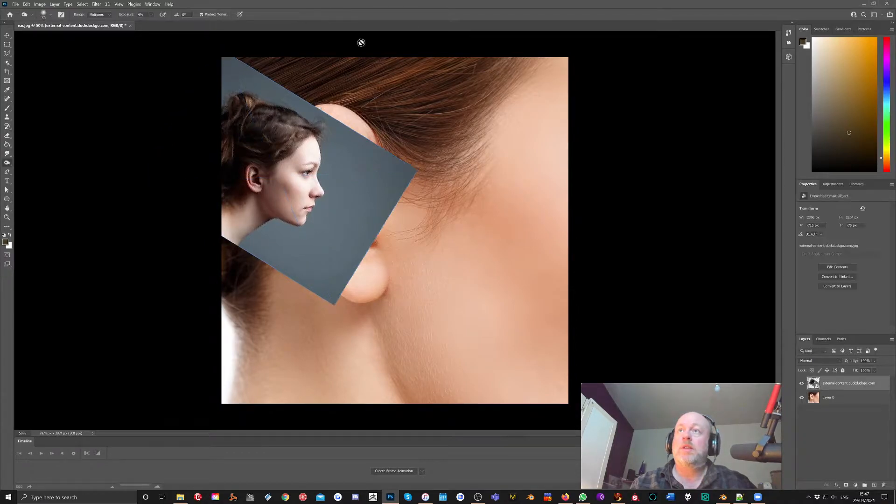
Put the portrait layer beneath the ear layer and set the ear layer's blend mode to Overlay.
drag(840, 381, 843, 418)
click(835, 386)
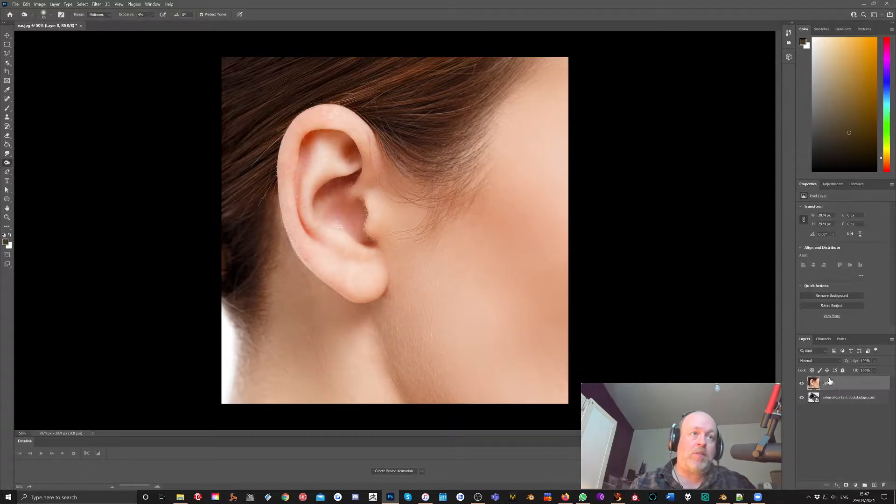
click(815, 361)
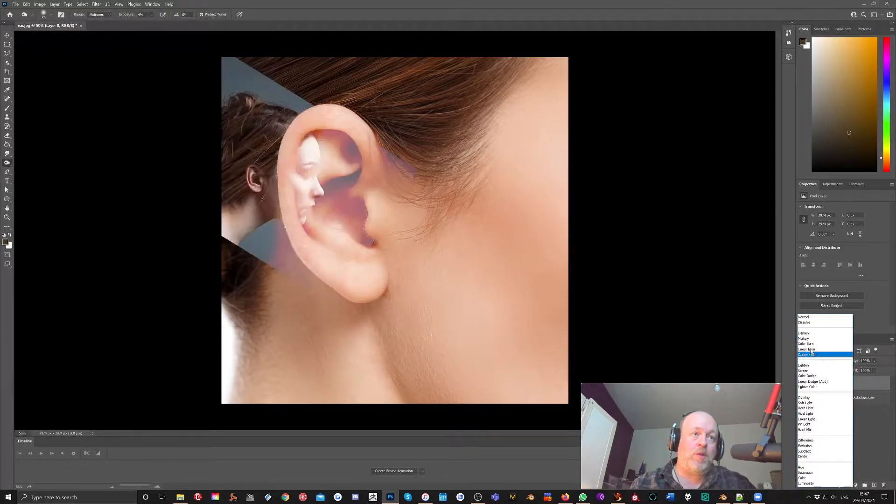
click(813, 398)
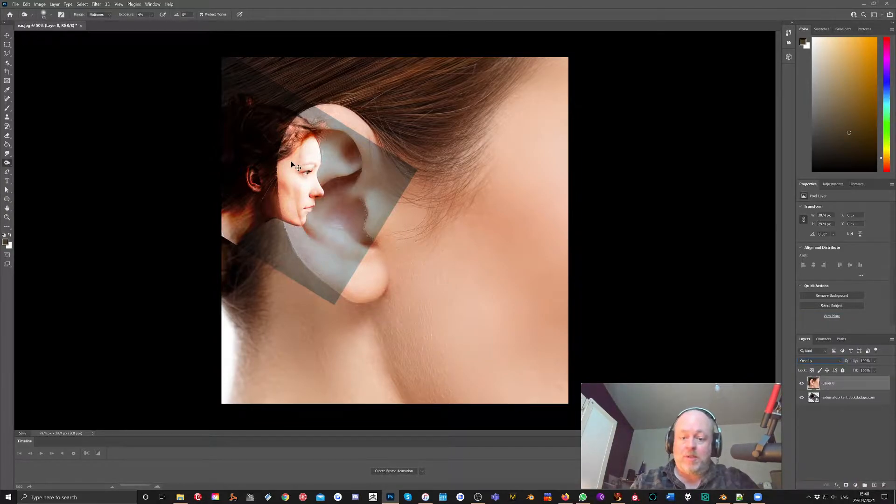
Move the portrait layer slightly up and left so the face aligns with the ear's upper outer rim.
key(ctrl+t)
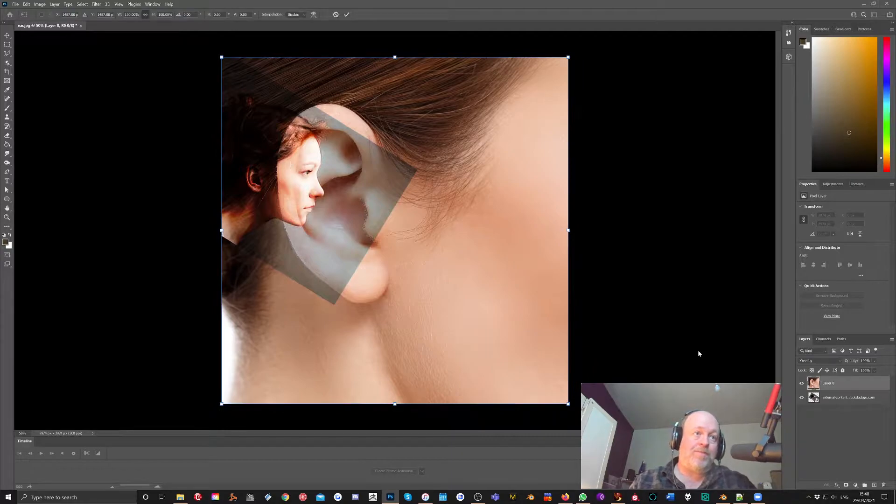
click(839, 399)
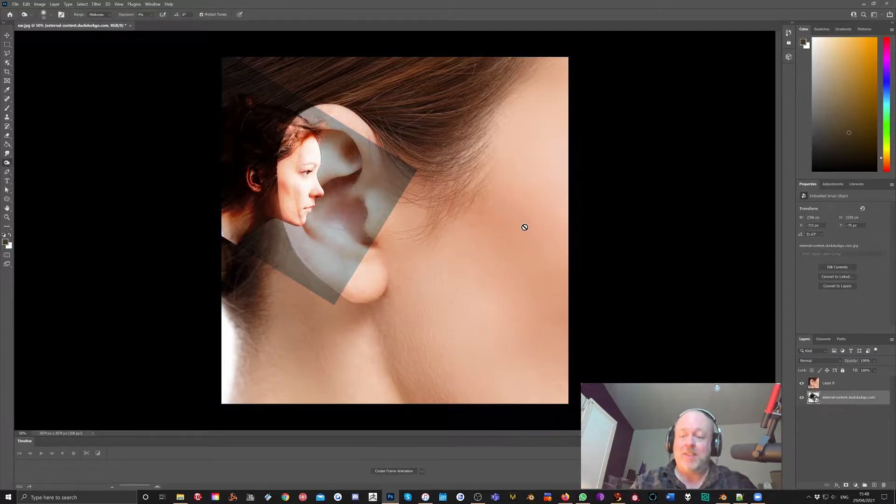
key(ctrl+t)
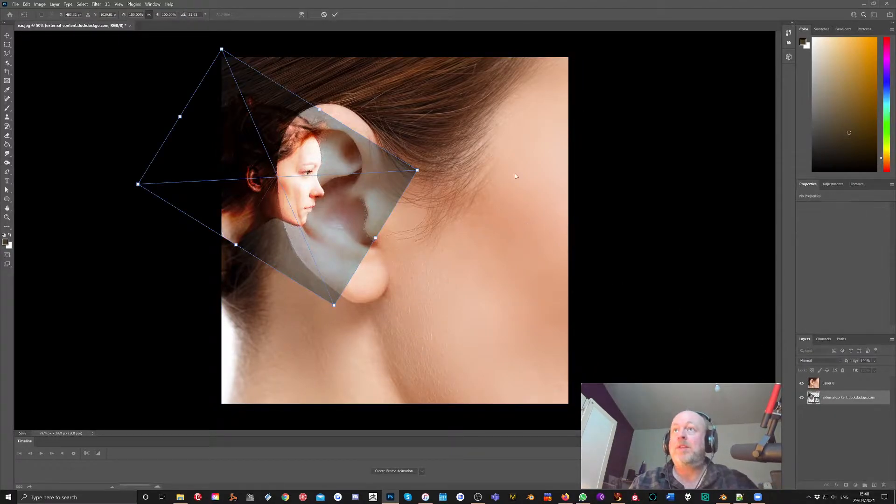
drag(279, 131, 279, 122)
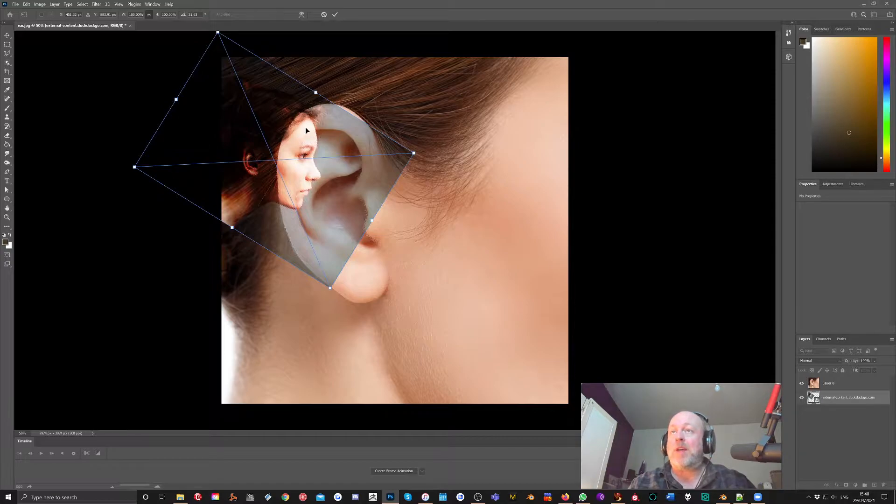
click(336, 15)
key(o)
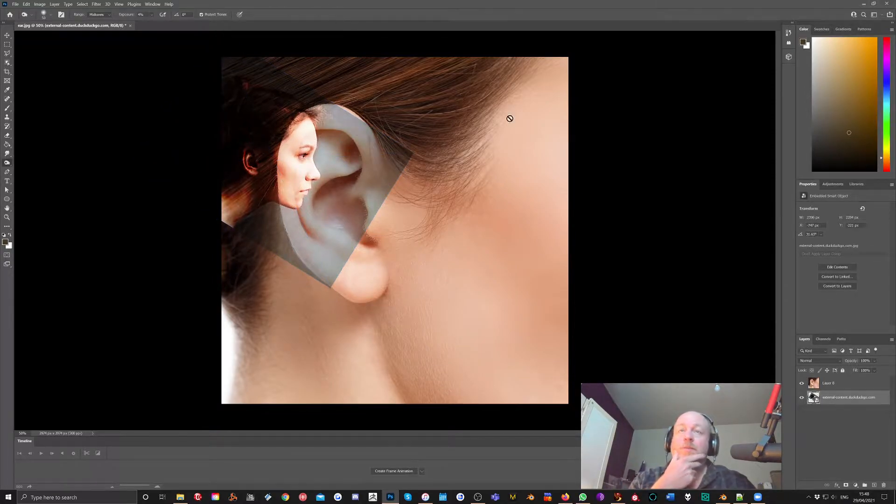
Hide the ear layer and select the woman's face with a rectangular Object Selection.
click(802, 384)
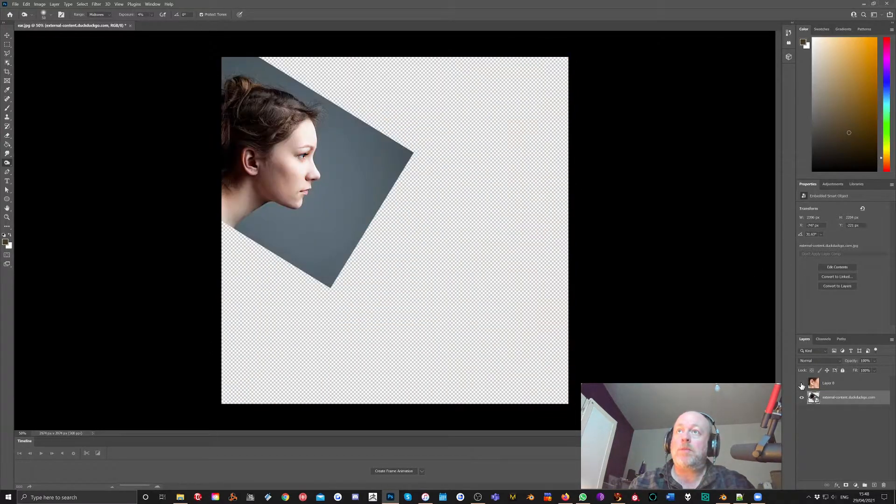
click(7, 63)
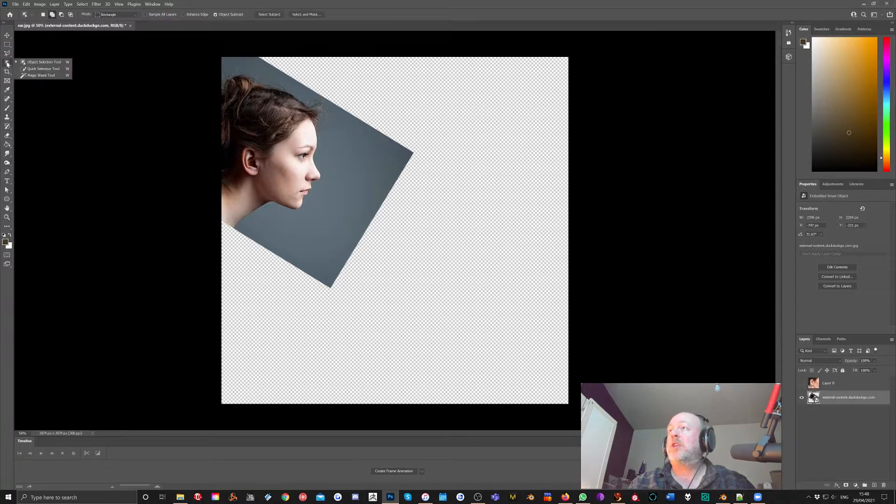
click(37, 62)
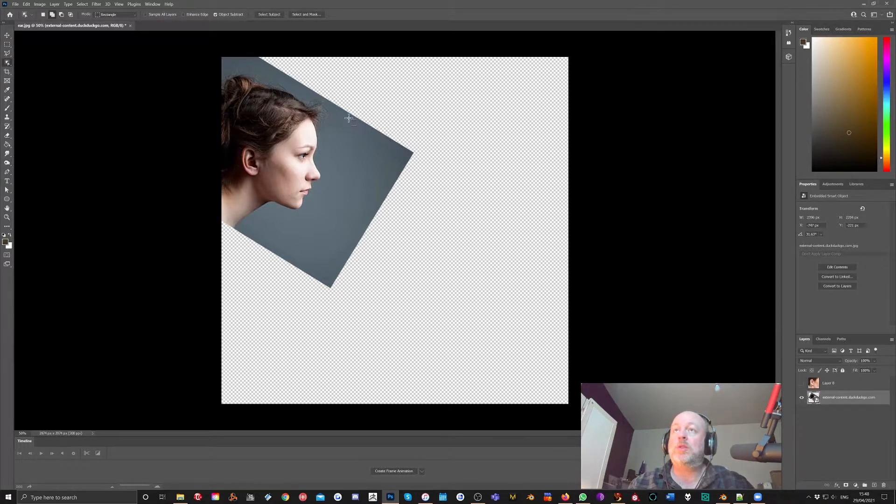
drag(349, 119, 273, 213)
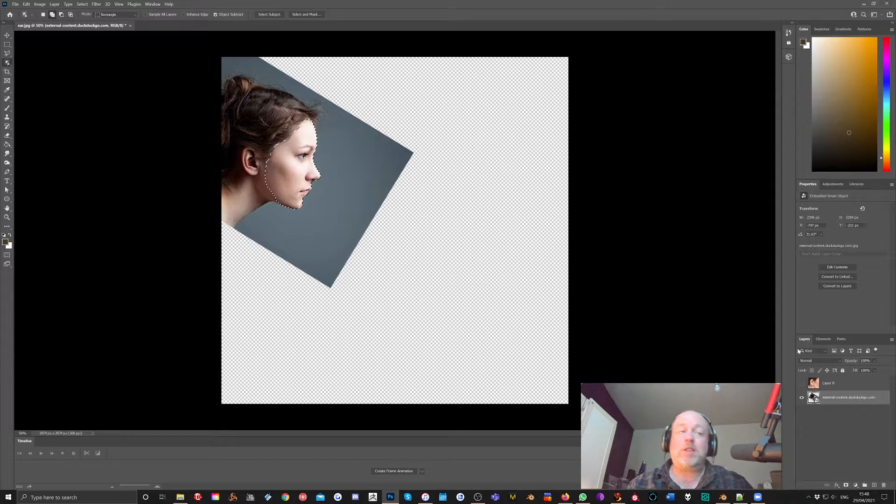
Show the ear layer, hide the portrait layer, and open the Liquify filter on the ear with the face selection active.
click(802, 383)
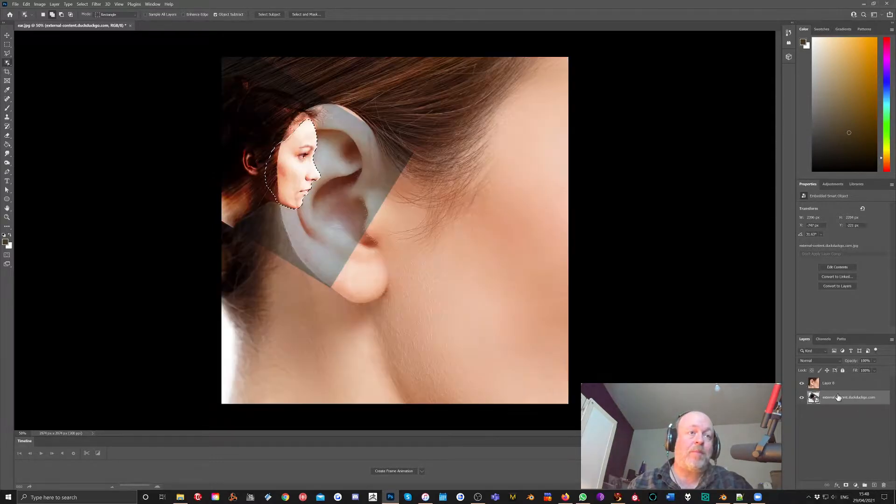
click(832, 386)
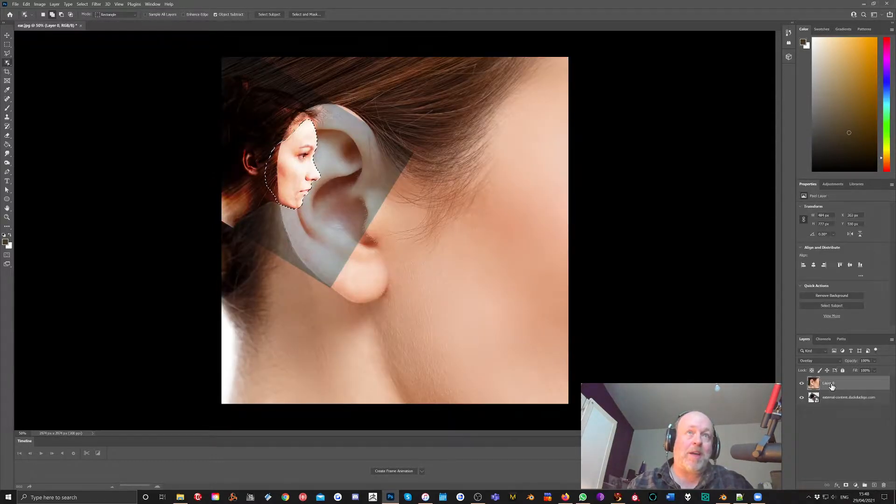
click(803, 399)
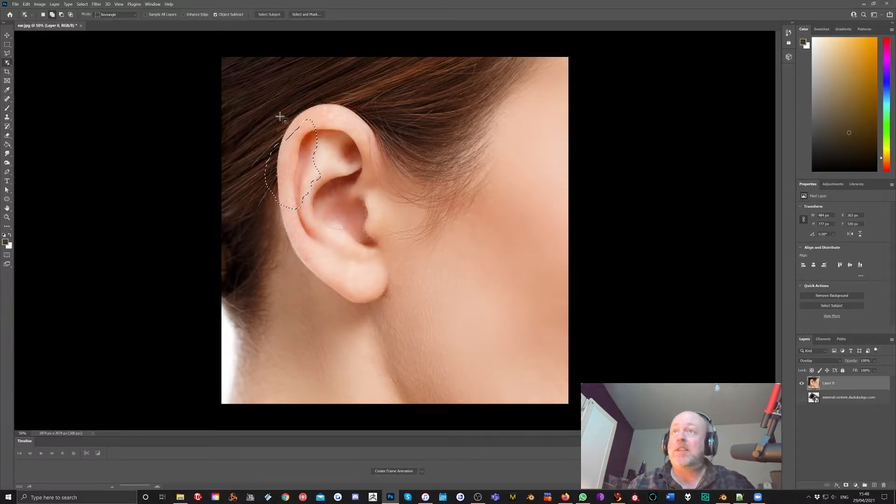
click(97, 4)
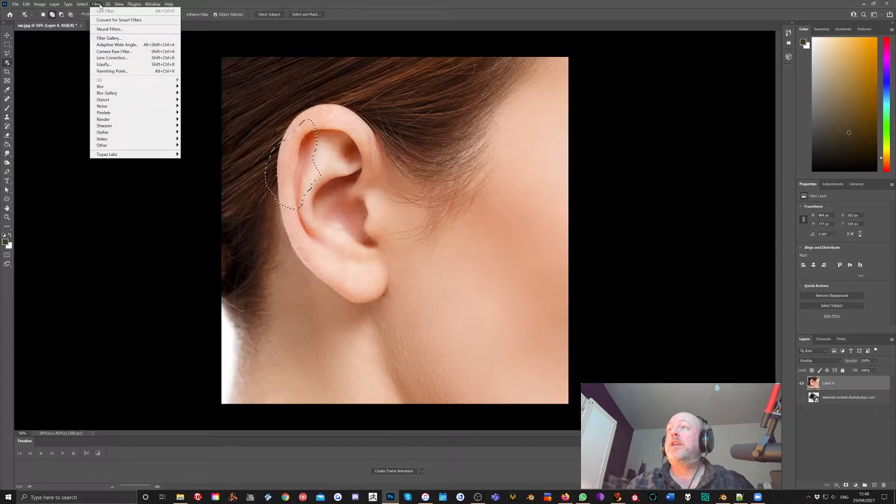
click(104, 66)
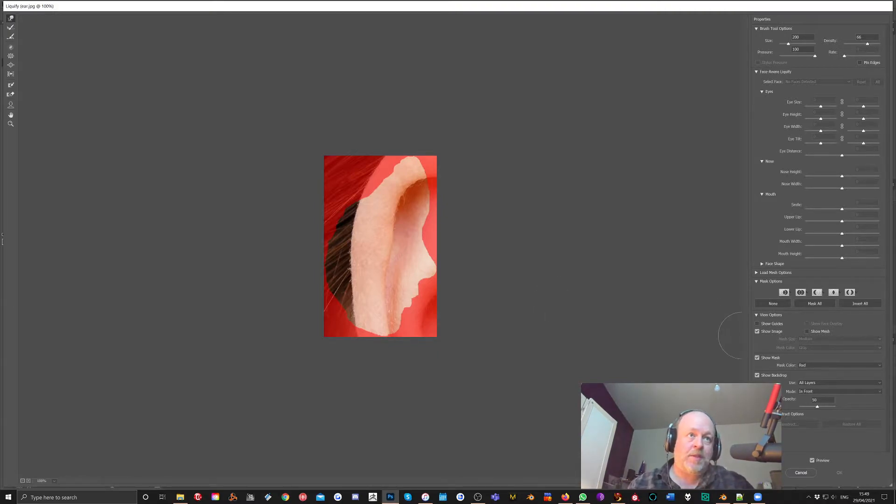
click(758, 331)
click(757, 332)
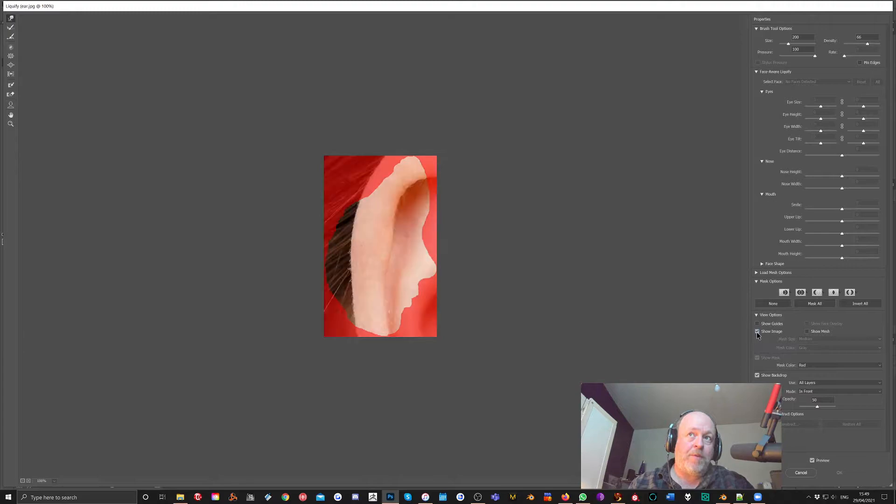
click(758, 332)
click(758, 332)
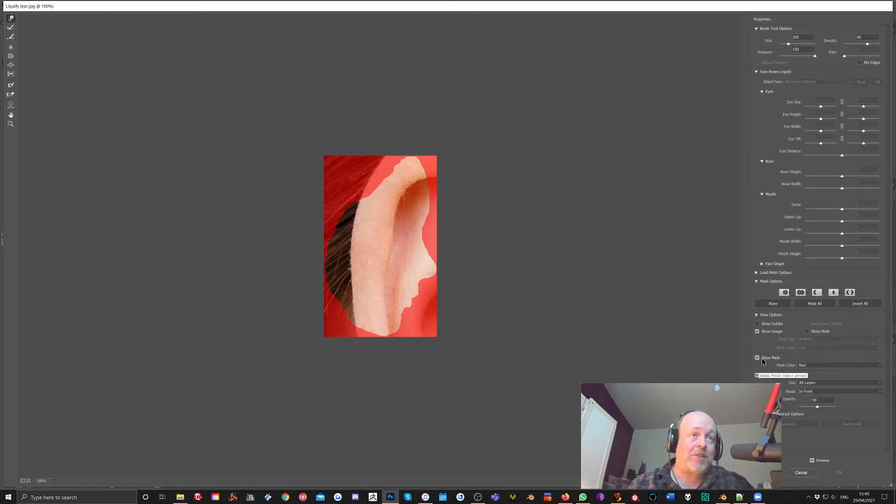
click(830, 366)
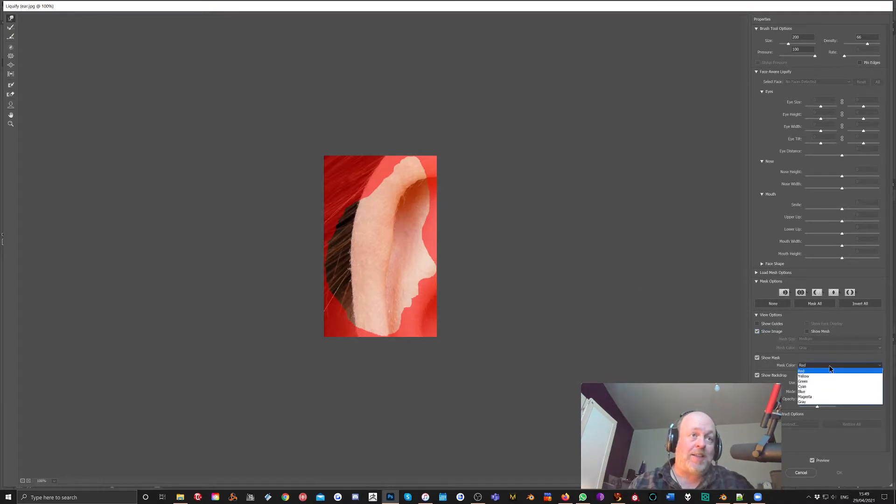
click(799, 365)
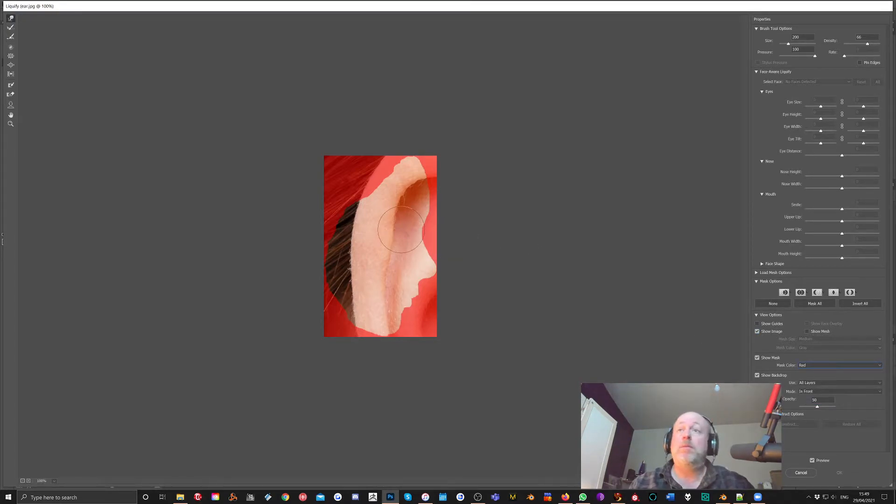
Forward-warp the ear skin inside the face-shaped selection to cover the dark inner fold, and apply the Liquify filter.
click(10, 20)
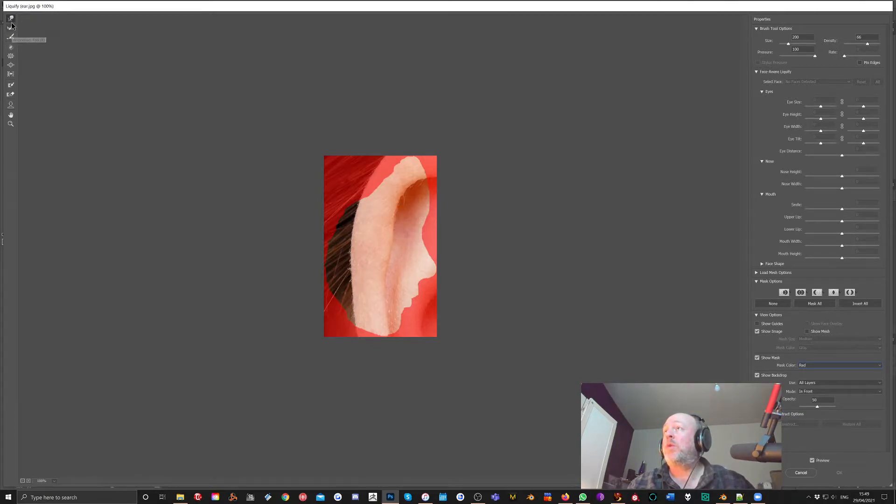
mouse_move(403, 210)
mouse_down()
mouse_move(419, 185)
mouse_move(399, 208)
mouse_move(408, 213)
mouse_move(395, 225)
mouse_move(398, 244)
mouse_up()
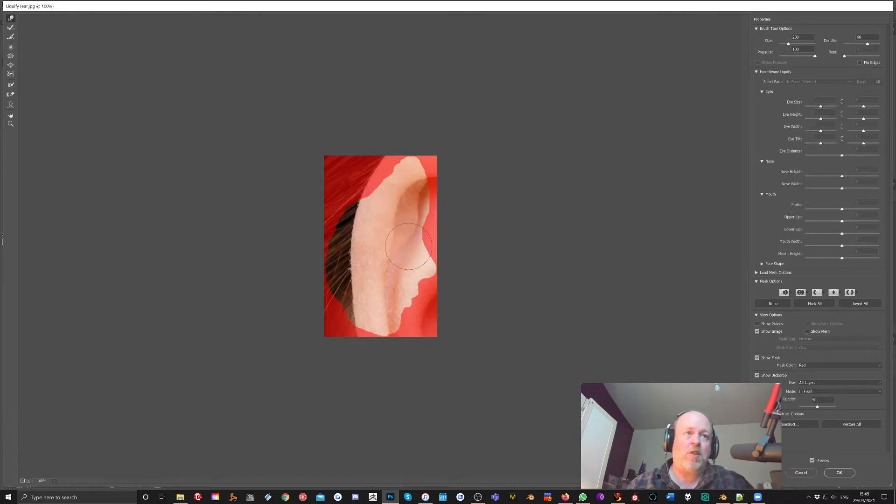
click(757, 332)
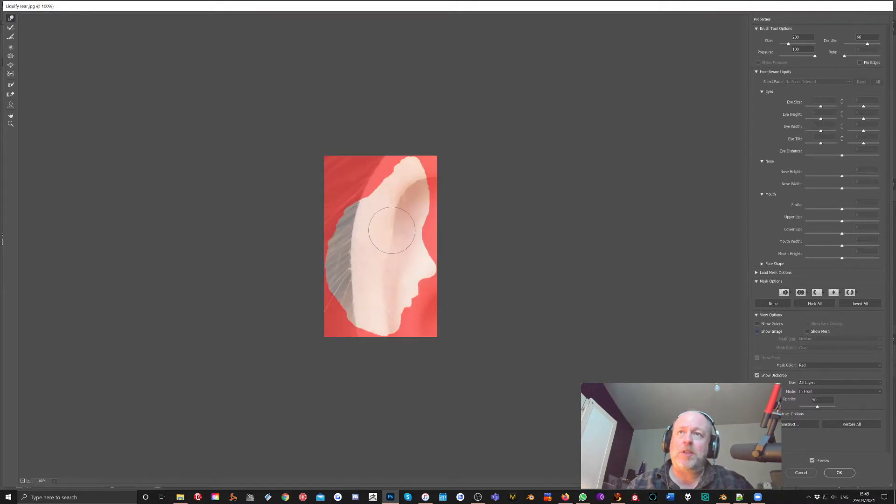
click(758, 332)
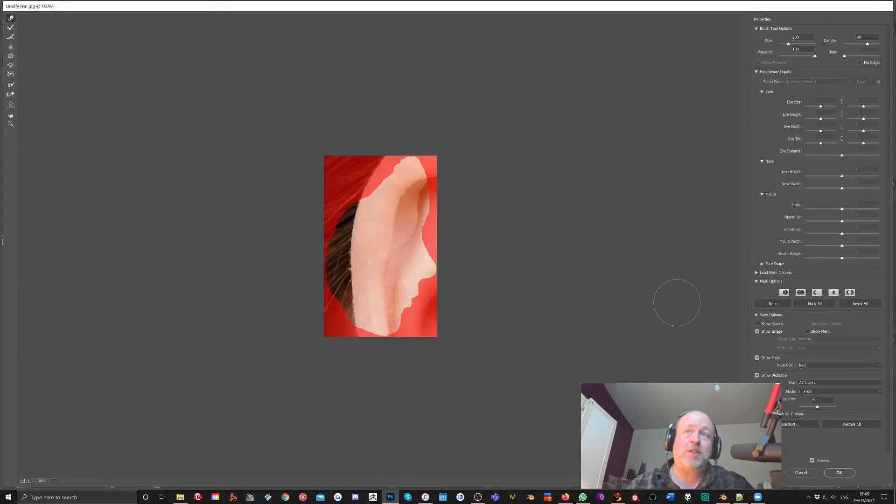
mouse_move(411, 221)
mouse_down()
mouse_move(408, 196)
mouse_move(421, 202)
mouse_move(413, 189)
mouse_move(422, 193)
mouse_move(409, 188)
mouse_move(419, 186)
mouse_move(413, 229)
mouse_up()
mouse_move(395, 182)
mouse_down()
mouse_move(396, 244)
mouse_move(412, 254)
mouse_move(392, 255)
mouse_move(387, 267)
mouse_move(397, 270)
mouse_move(387, 276)
mouse_move(396, 278)
mouse_move(383, 286)
mouse_move(399, 318)
mouse_move(391, 311)
mouse_move(399, 278)
mouse_move(415, 283)
mouse_move(410, 266)
mouse_move(420, 269)
mouse_move(384, 250)
mouse_move(402, 256)
mouse_move(381, 228)
mouse_move(393, 230)
mouse_move(398, 212)
mouse_up()
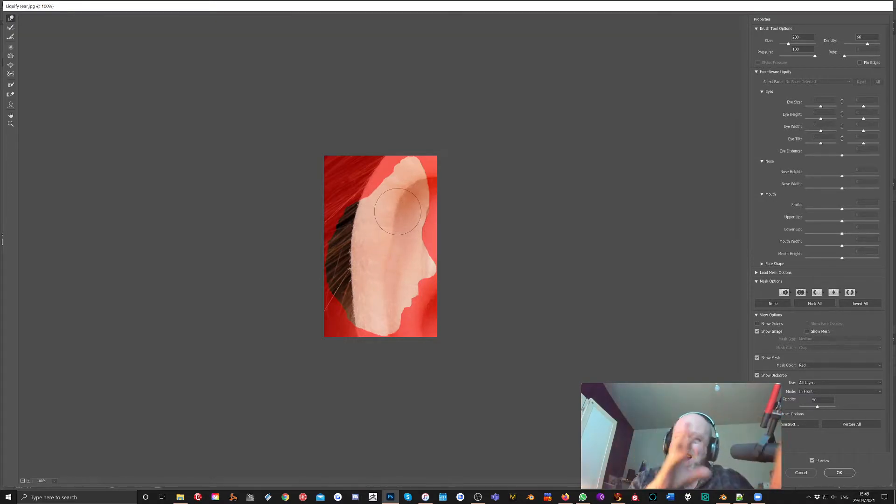
mouse_move(398, 211)
mouse_down()
mouse_move(400, 196)
mouse_move(417, 207)
mouse_up()
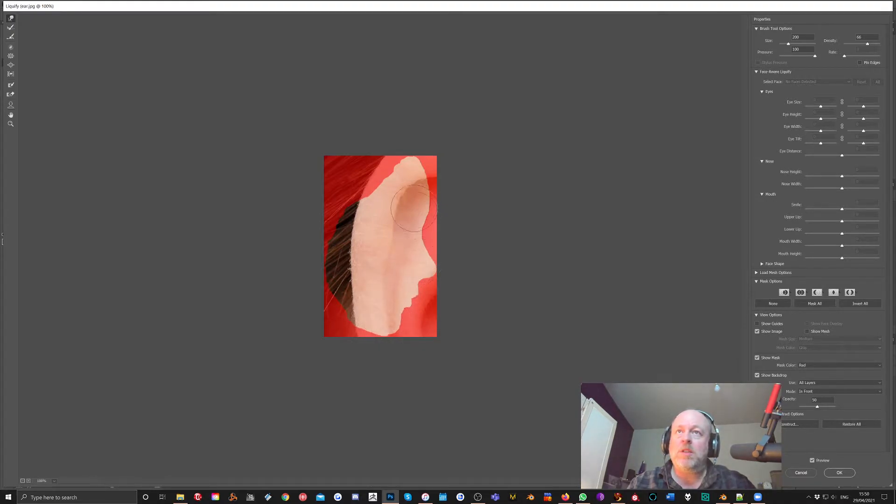
click(839, 473)
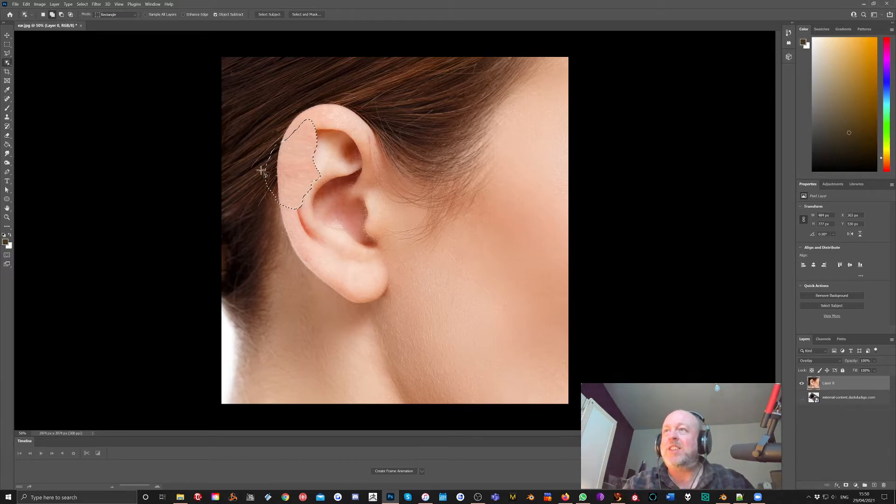
Smooth the warped skin inside the selection with the Clone Stamp, sampling clean skin from the cheek and earlobe.
click(7, 120)
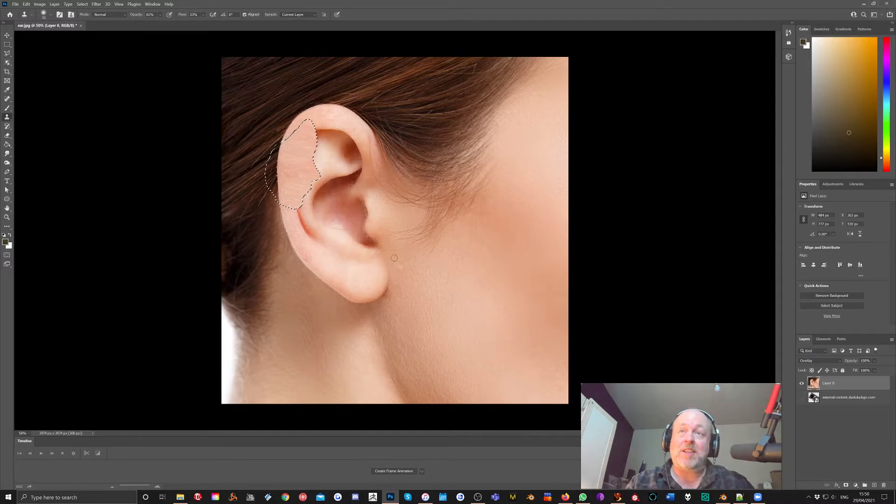
mouse_move(297, 171)
mouse_down()
mouse_move(296, 143)
mouse_move(291, 155)
mouse_move(305, 182)
mouse_up()
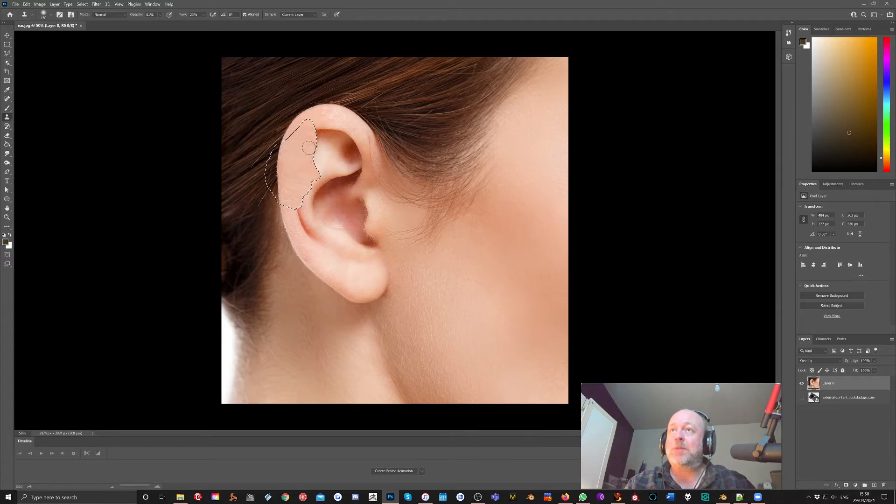
drag(307, 130, 300, 126)
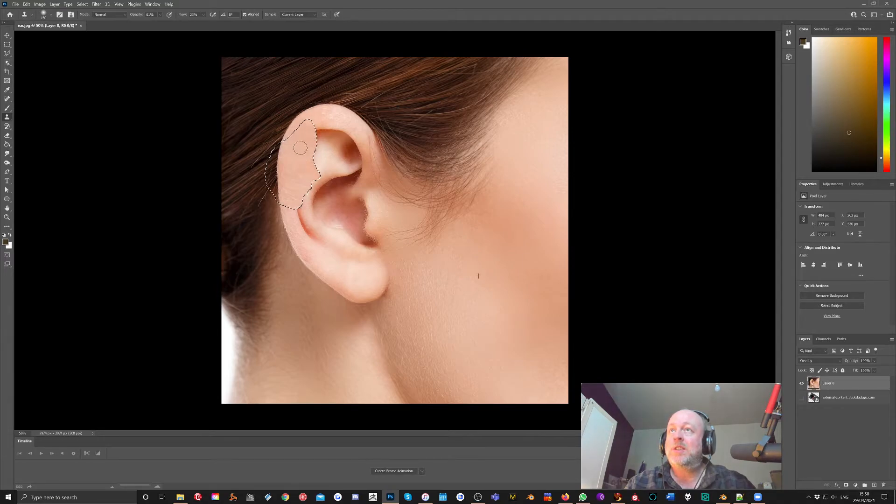
drag(293, 195, 292, 196)
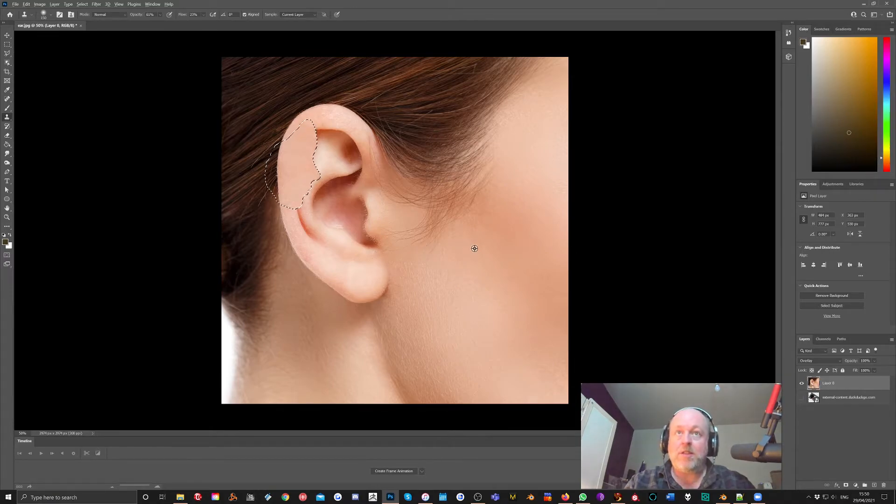
alt+click(362, 279)
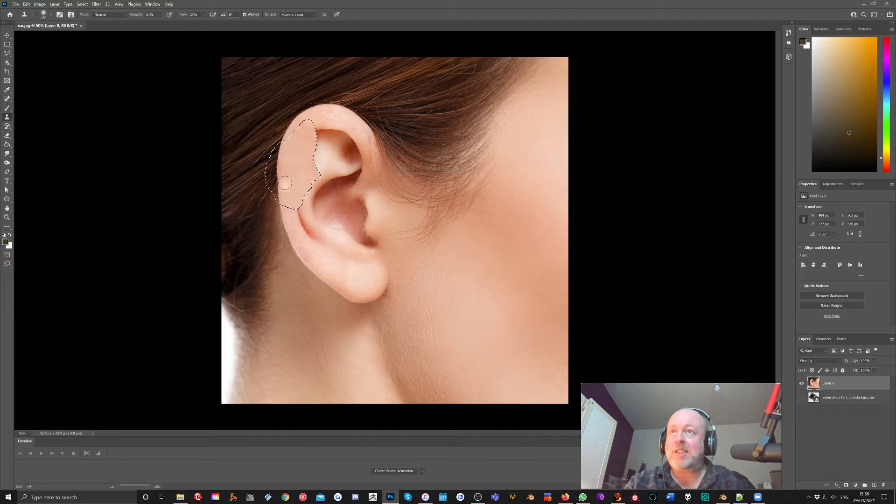
drag(293, 204, 312, 171)
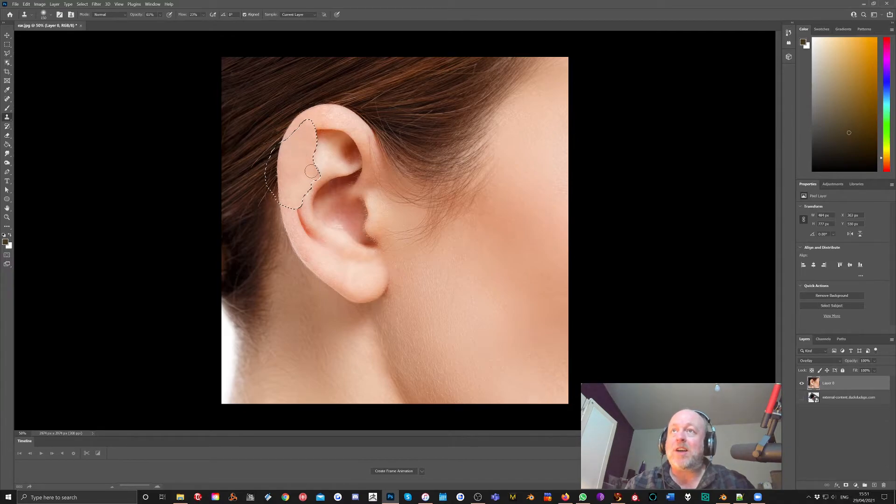
alt+click(480, 310)
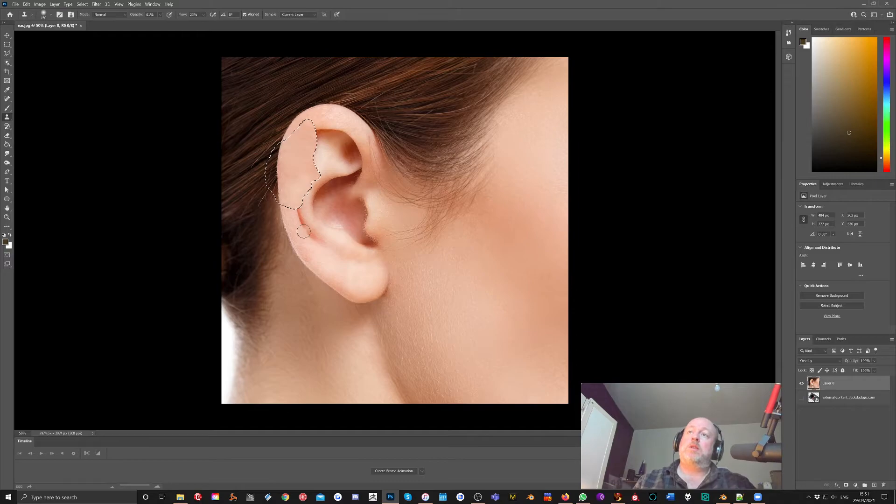
Add a new layer above the ear and choose a soft brush from the General Brushes set.
click(874, 486)
click(7, 108)
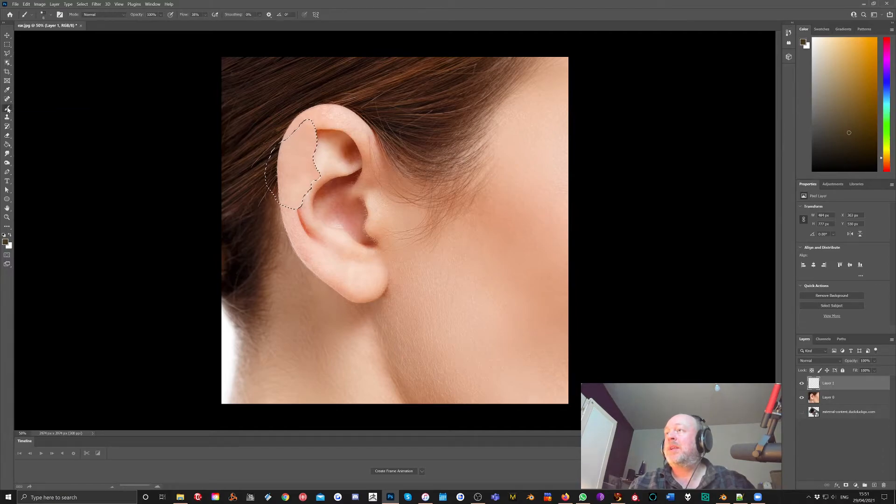
right_click(7, 108)
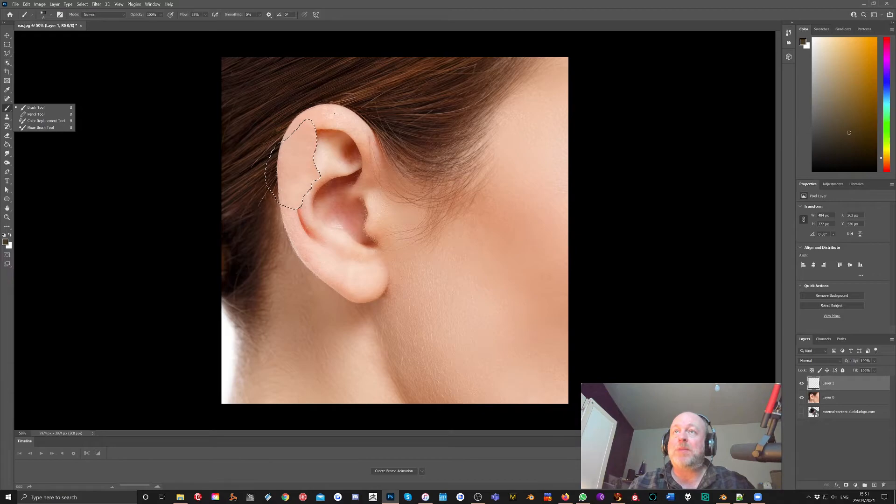
click(51, 15)
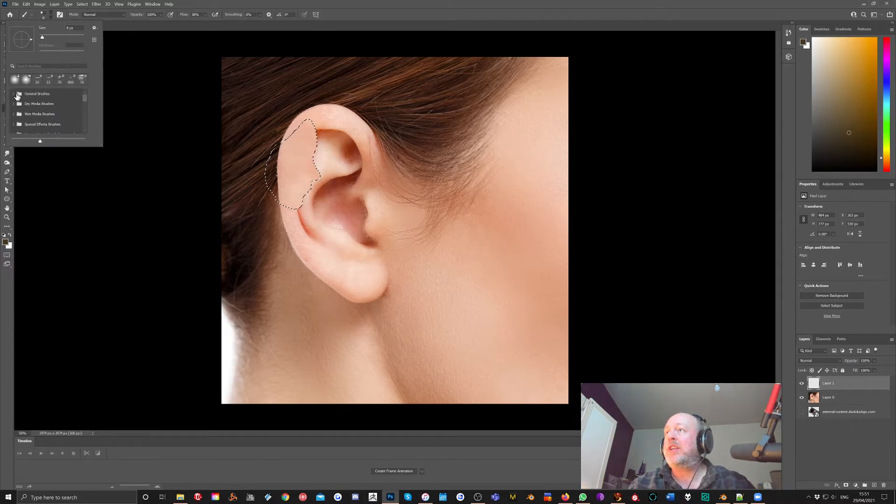
click(14, 94)
click(32, 107)
click(144, 132)
Paint a highlight along the face profile's inner edge with an enlarged brush, using pale pink sampled from the ear's upper rim.
key(bracketleft)
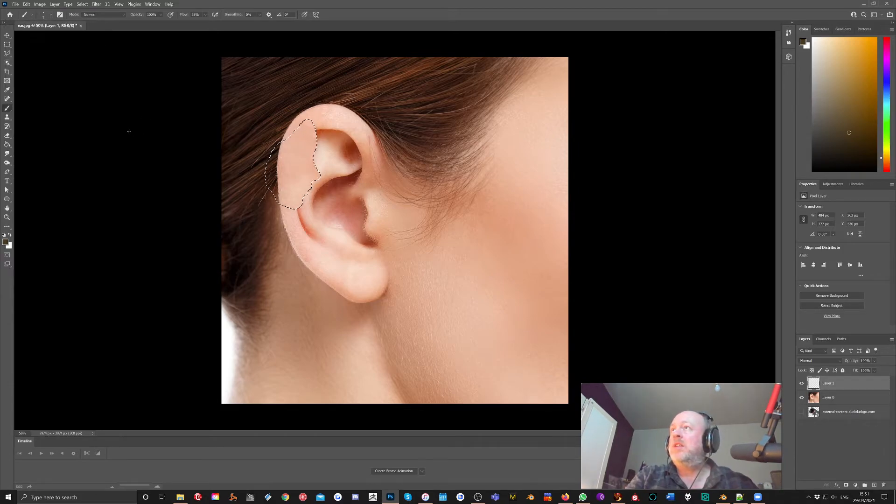
key(bracketright)
key(bracketright)
key(bracketright)
key(bracketright)
key(bracketright)
key(bracketright)
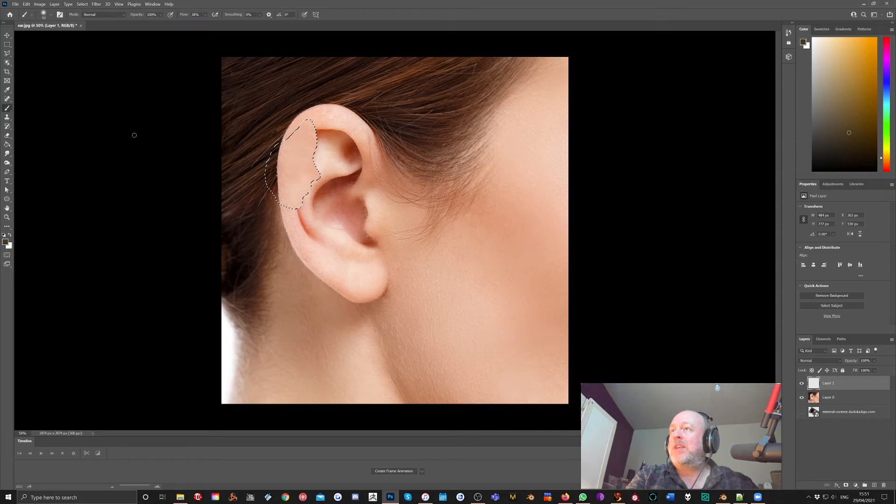
key(bracketright)
key(bracketright)
key(bracketright)
key(bracketright)
key(bracketright)
key(bracketright)
key(bracketright)
key(bracketleft)
key(bracketleft)
key(bracketleft)
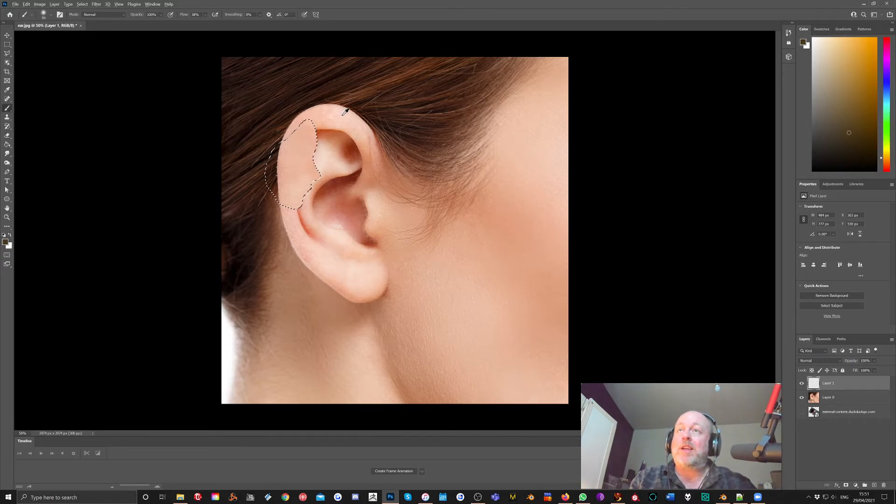
alt+click(343, 114)
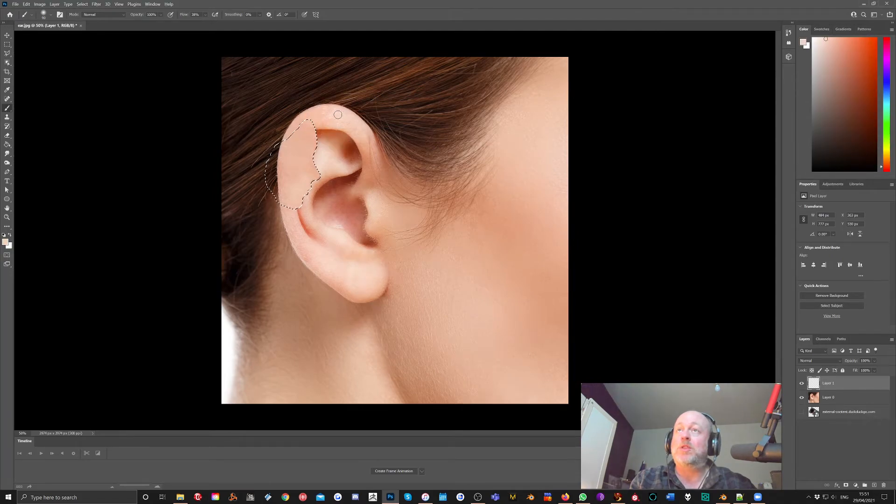
drag(308, 135, 310, 141)
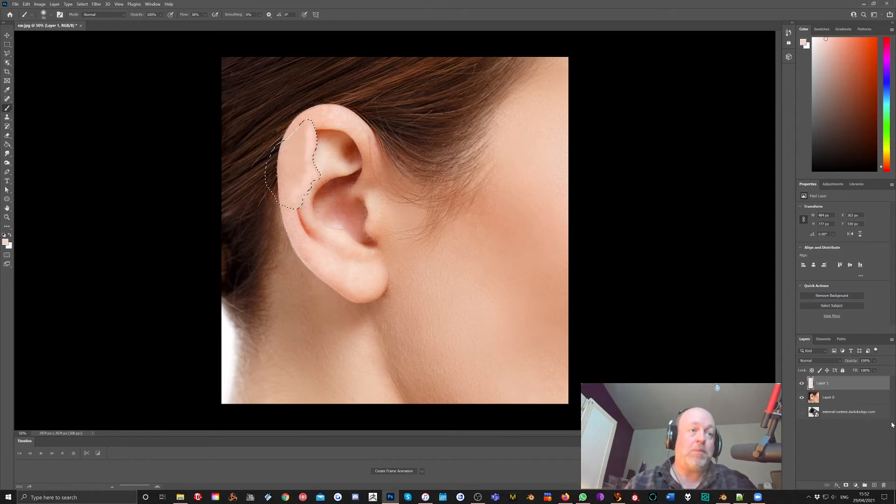
Lower the highlight layer's opacity to 76% and briefly hide the selection to check the profile edge.
click(875, 362)
drag(887, 370, 880, 370)
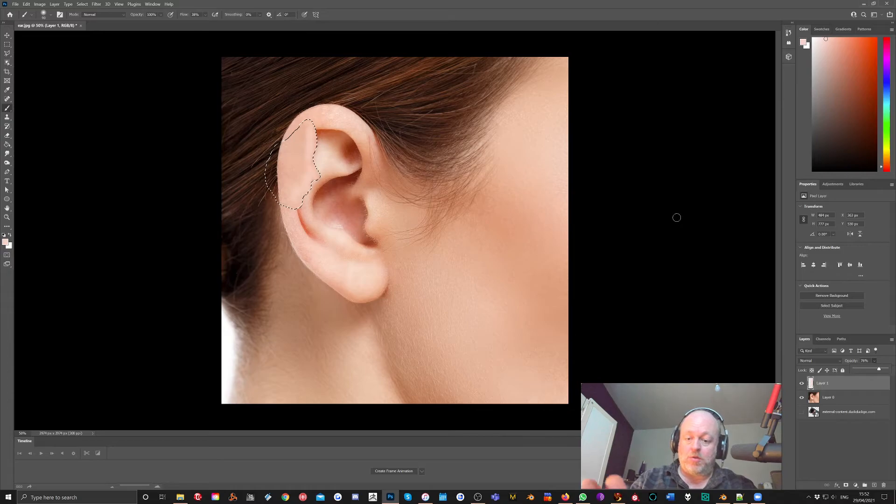
key(ctrl+d)
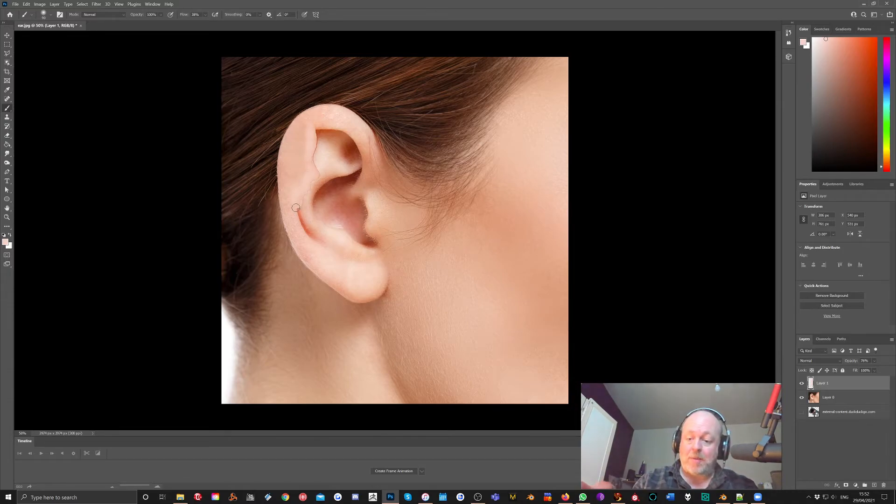
key(ctrl+shift+d)
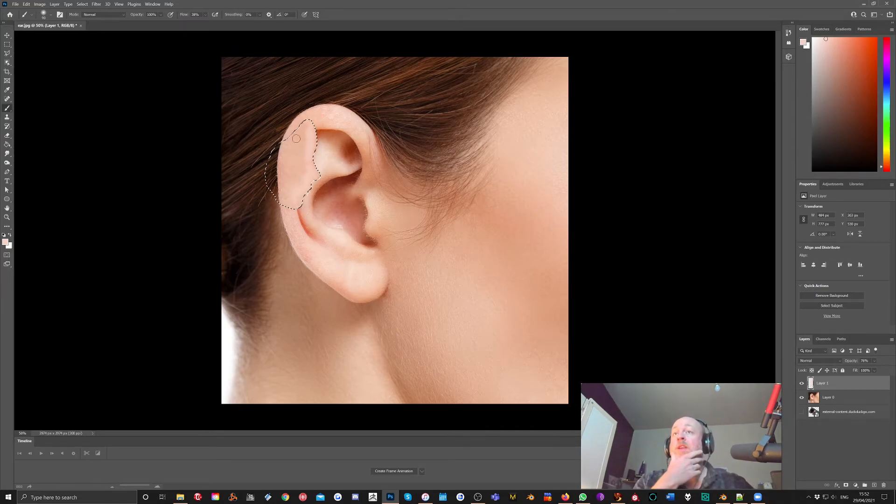
Invert the selection and try burning the ear beside the profile with a larger Burn brush at about 22% exposure.
click(81, 5)
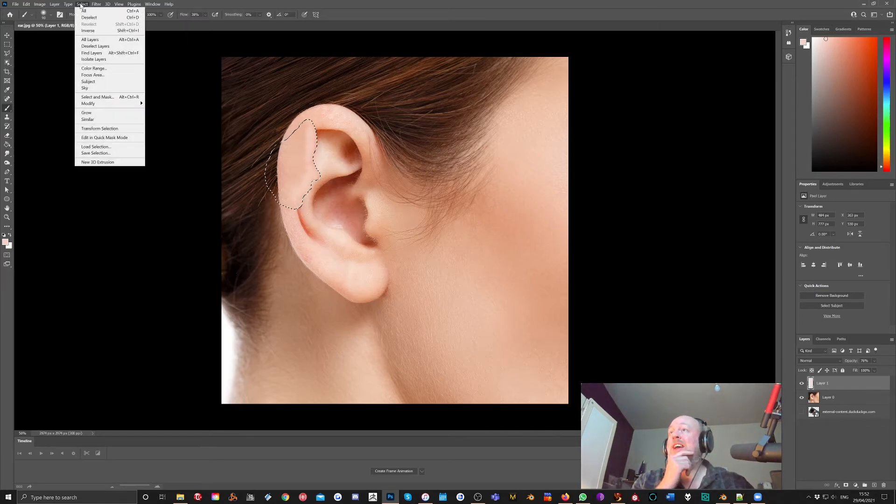
click(89, 31)
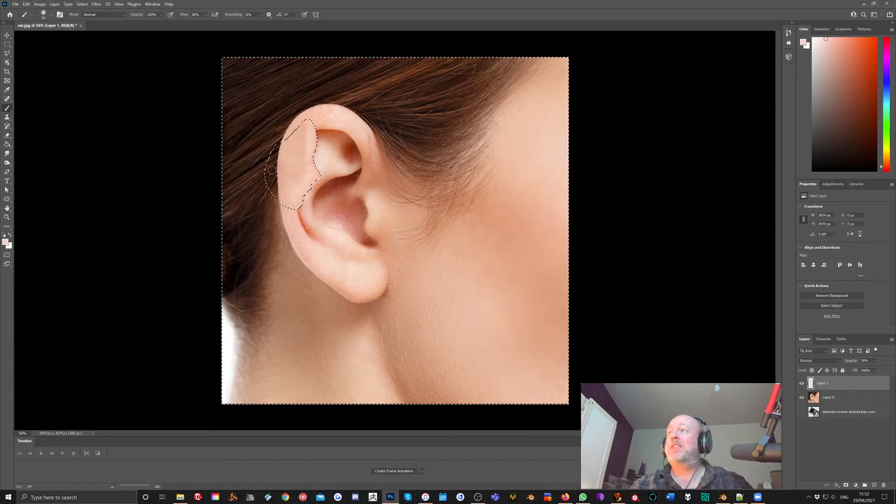
click(7, 155)
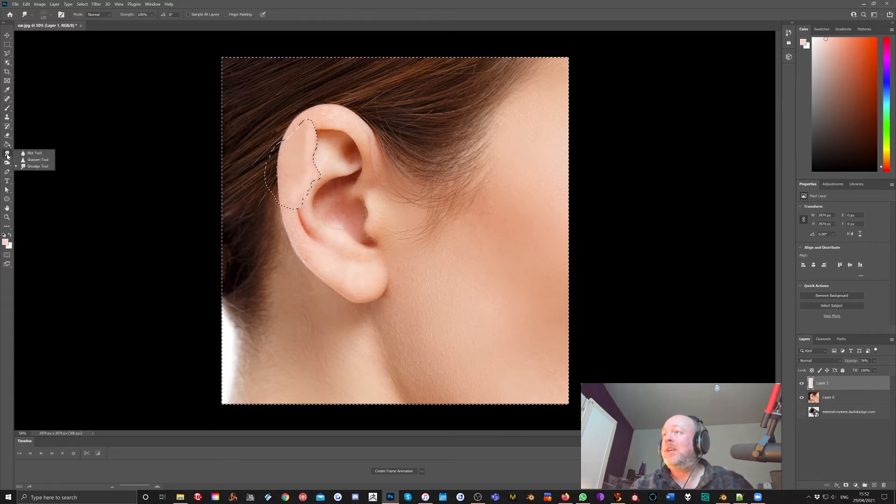
click(7, 162)
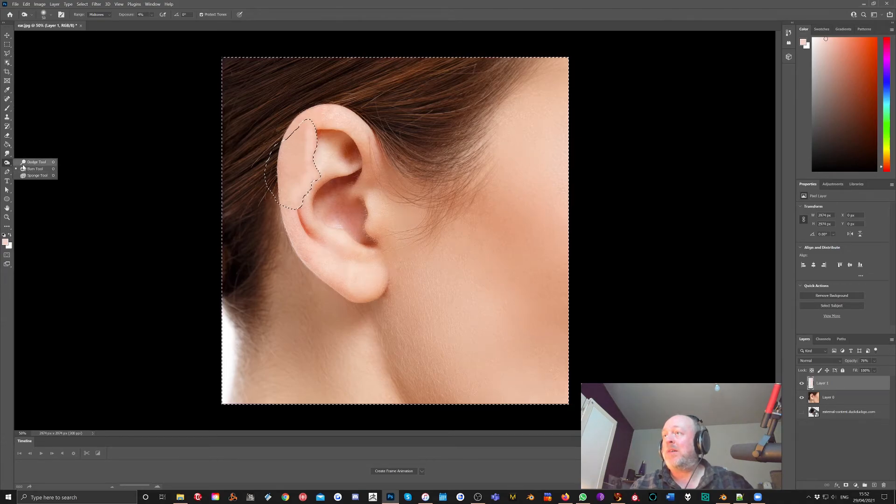
click(29, 168)
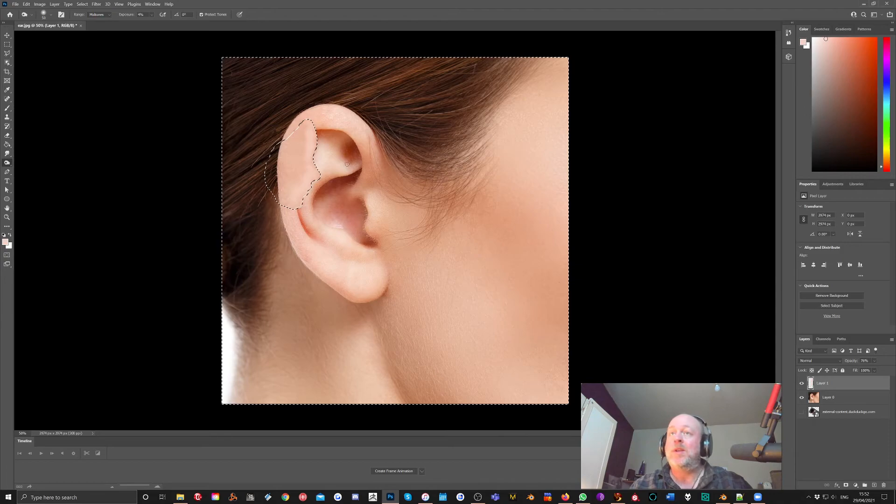
key(bracketright)
key(bracketright)
key(bracketright)
key(bracketright)
key(bracketright)
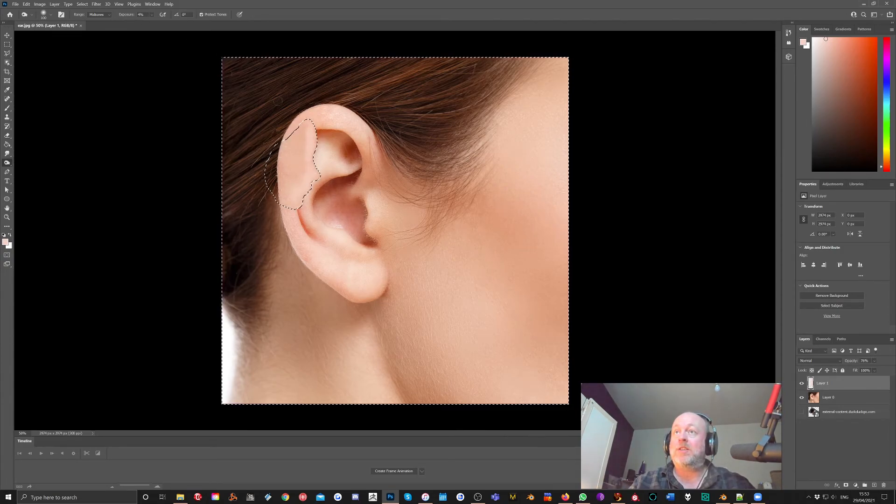
click(152, 14)
drag(150, 23, 158, 25)
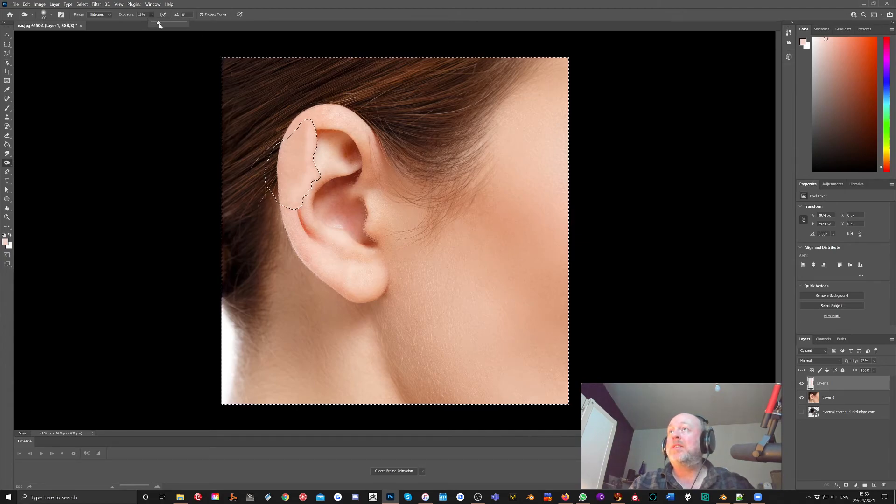
click(319, 146)
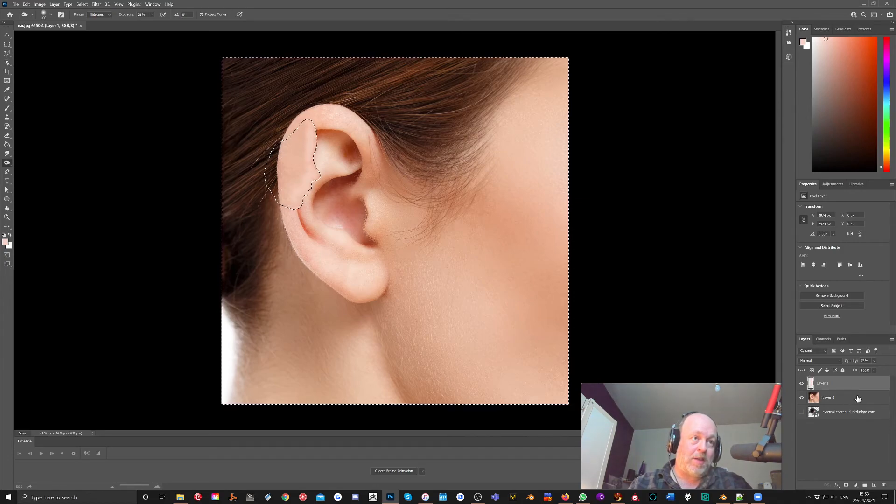
Burn the shadow beside the face profile on a duplicate of Layer 0 with the original hidden, and clear the selection.
drag(857, 398, 872, 480)
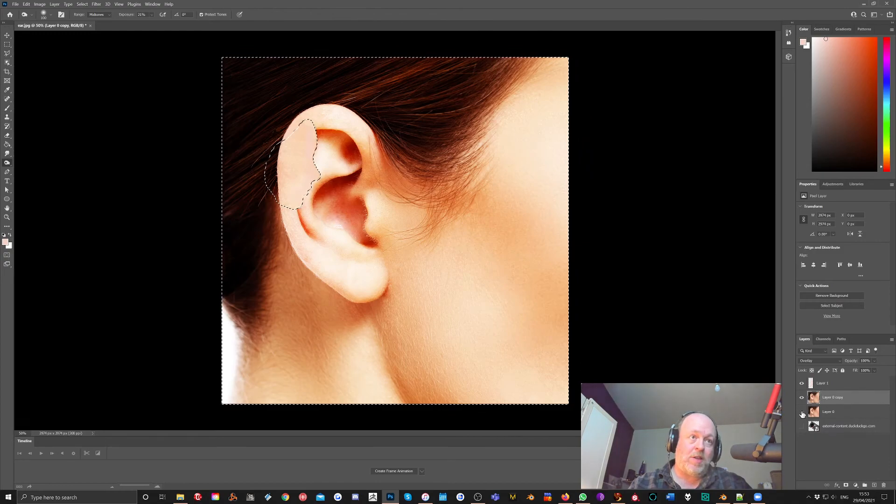
click(802, 412)
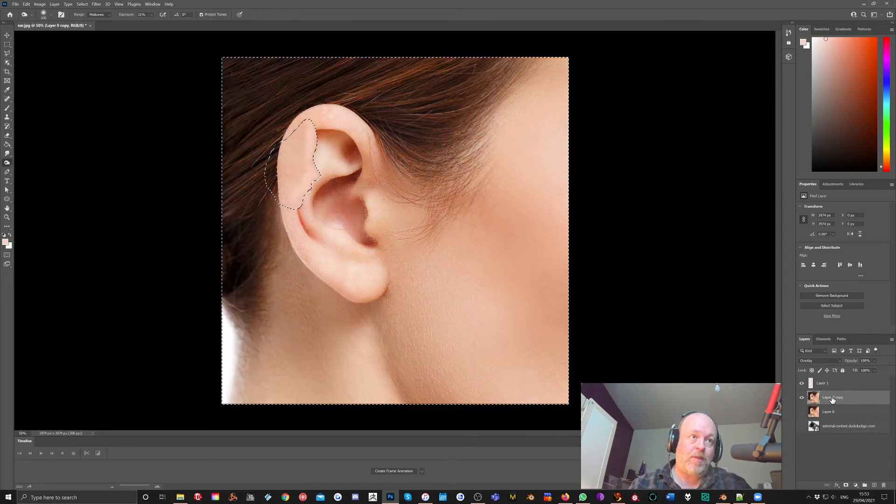
click(821, 361)
click(810, 318)
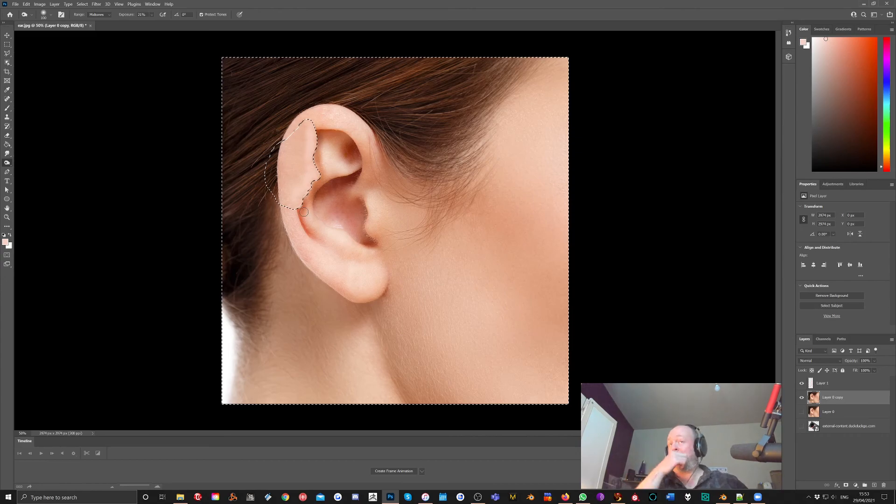
key(ctrl+d)
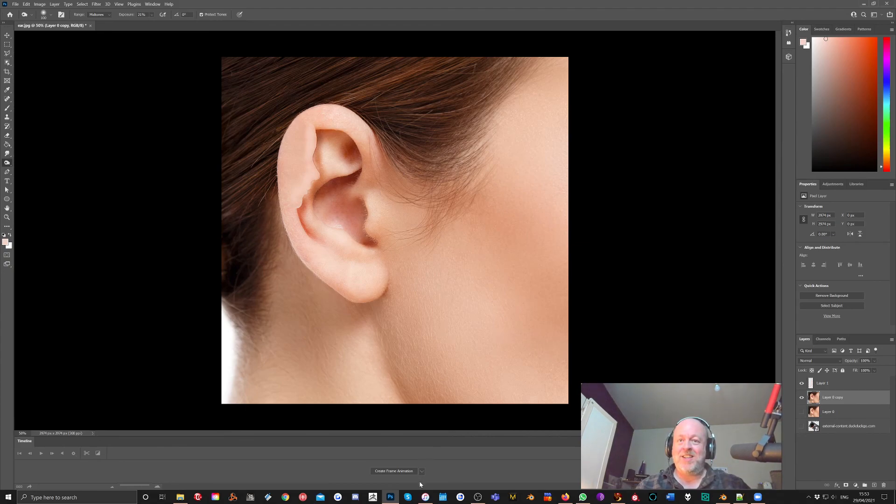
click(478, 498)
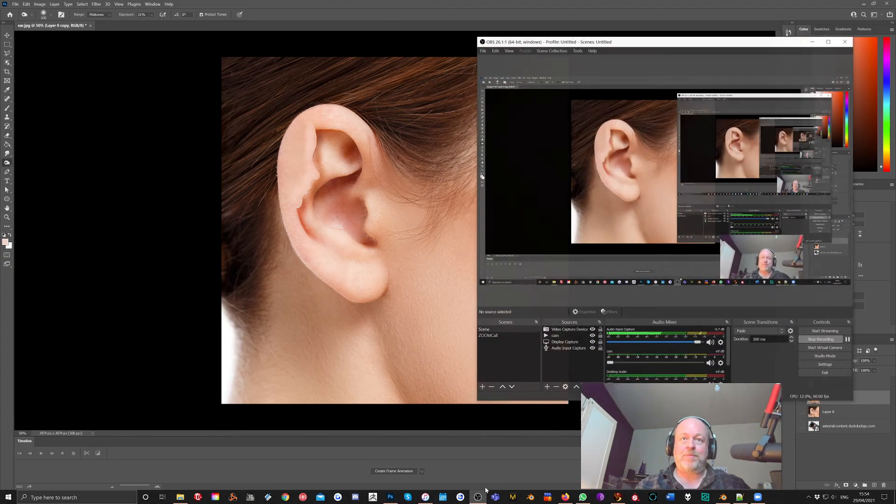